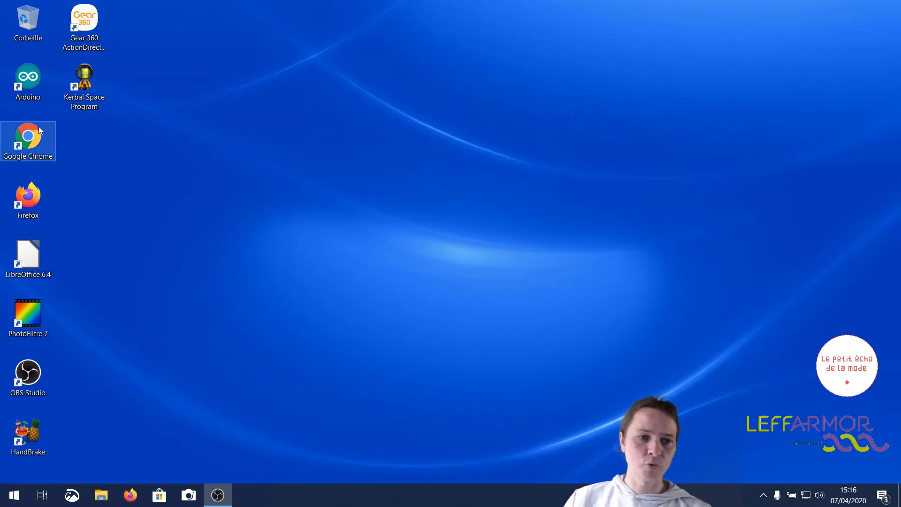
# Launch Google Chrome and search 'wetransfer' to reach wetransfer.com.
pyautogui.click(29, 141)
pyautogui.doubleClick(25, 159)
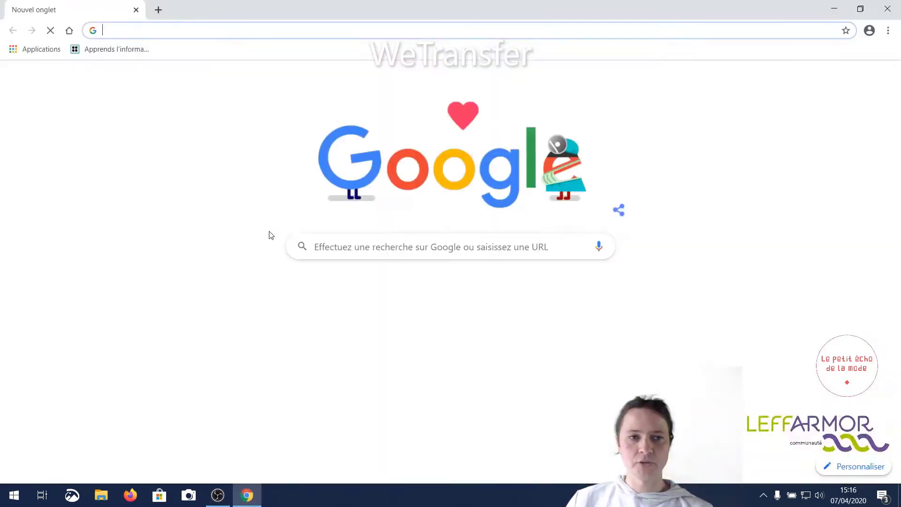
pyautogui.click(340, 252)
pyautogui.write('w')
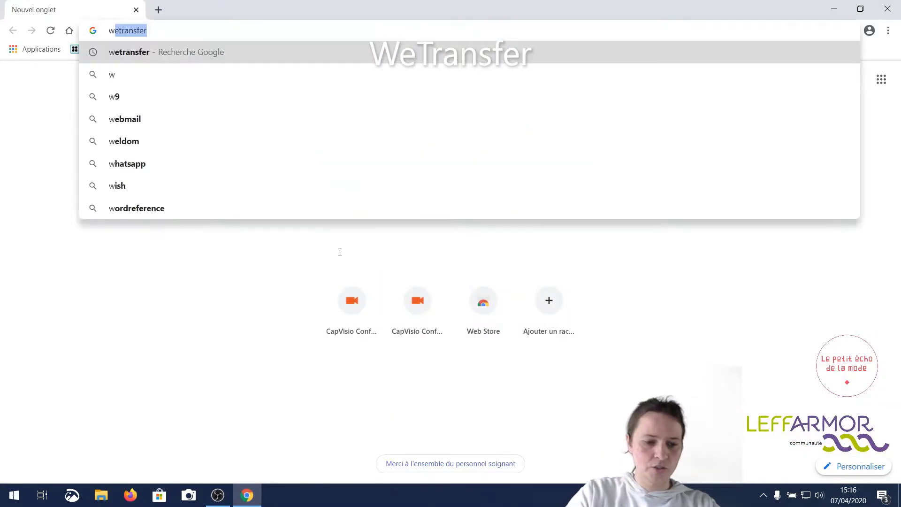
pyautogui.write('etransfer')
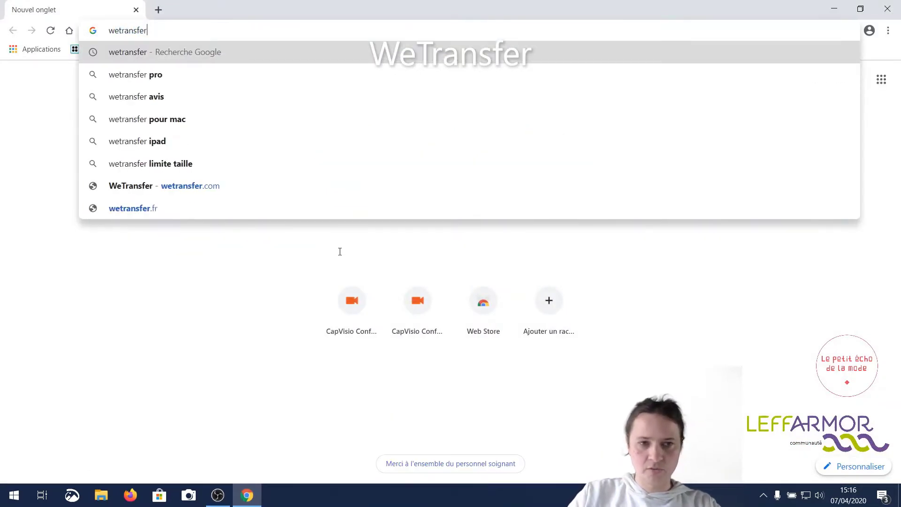
pyautogui.press('Return')
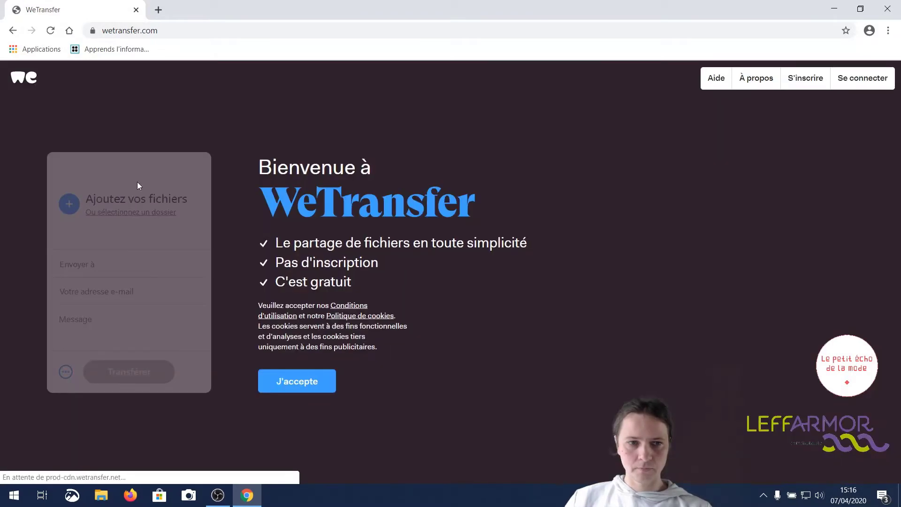
# Accept WeTransfer's cookie notice with J'accepte.
pyautogui.click(310, 384)
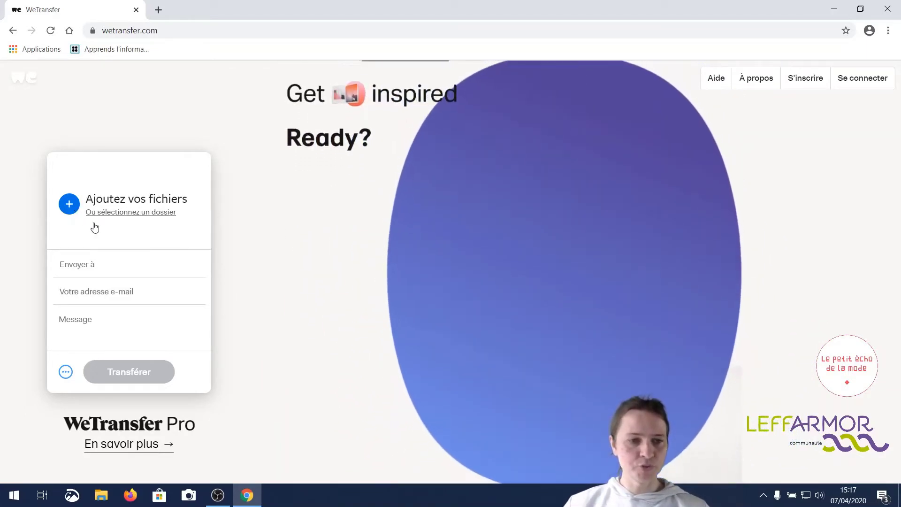
# Add 'fichier à transférer.jpg' from the Images folder, using the Liste view to find it.
pyautogui.click(70, 205)
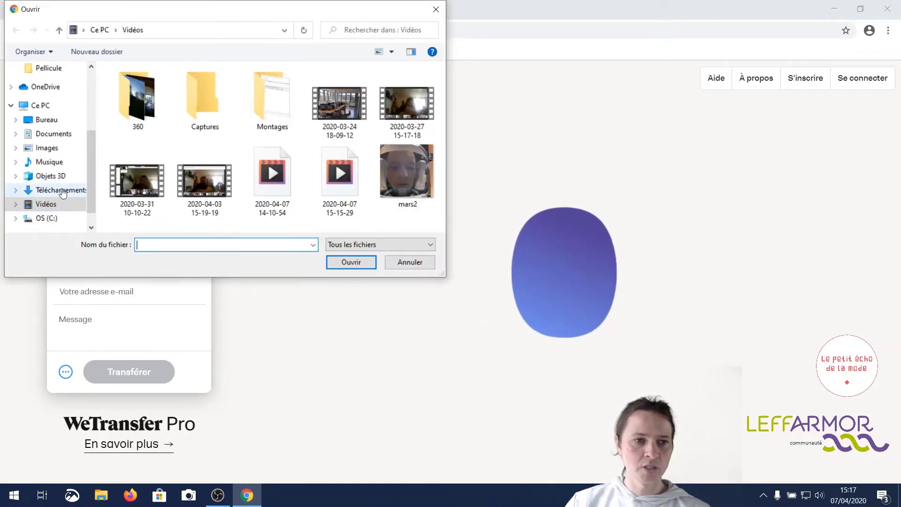
pyautogui.click(46, 149)
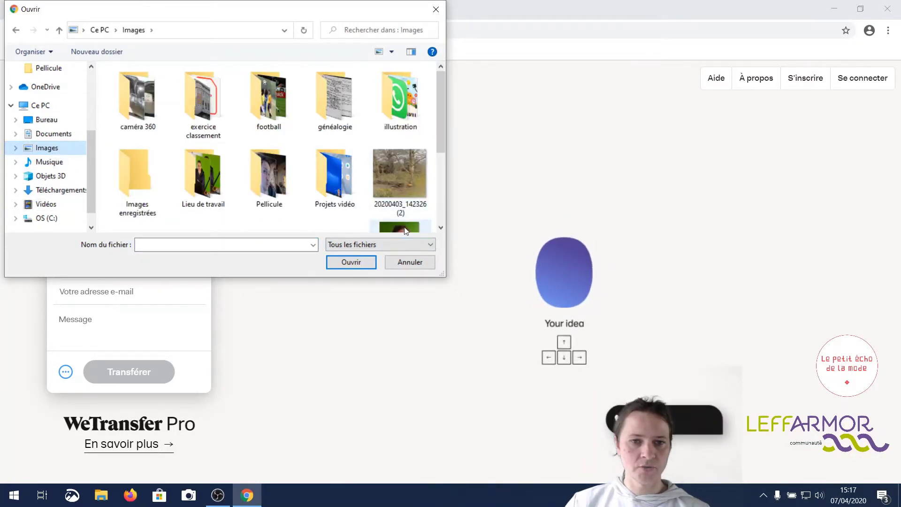
pyautogui.click(391, 52)
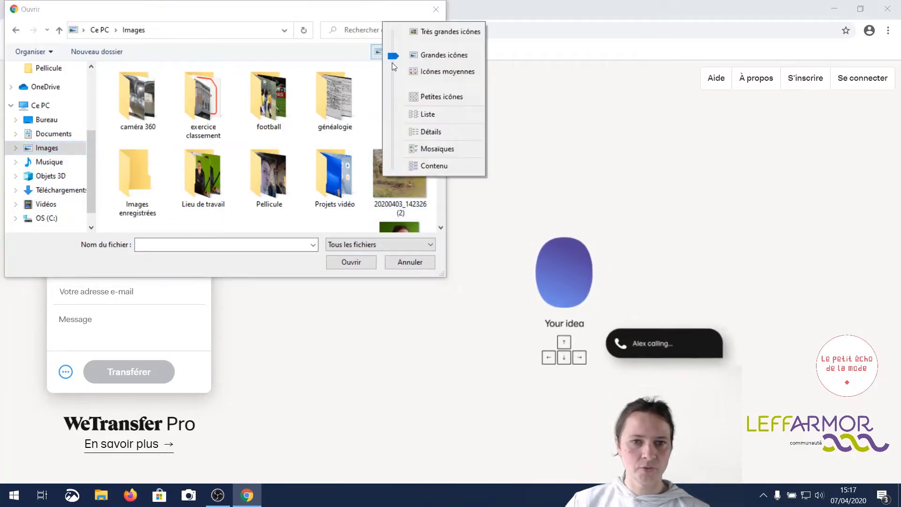
pyautogui.click(421, 117)
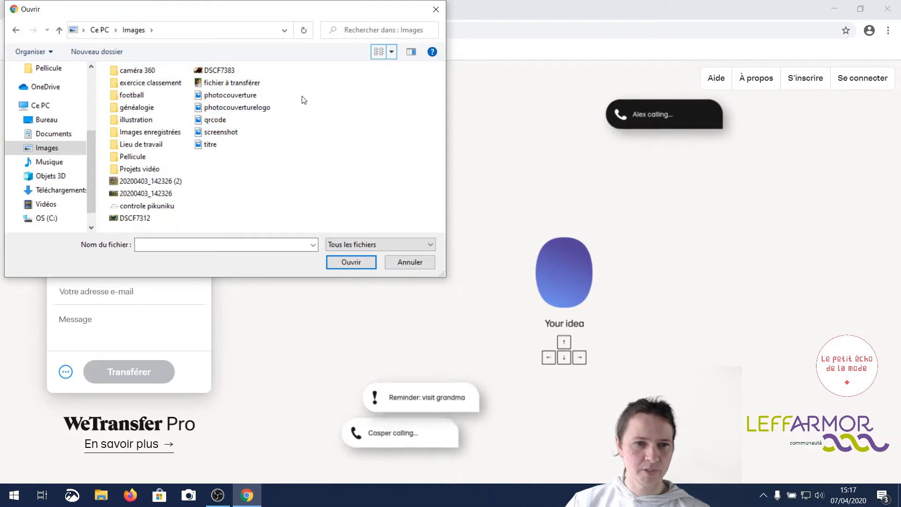
pyautogui.doubleClick(256, 84)
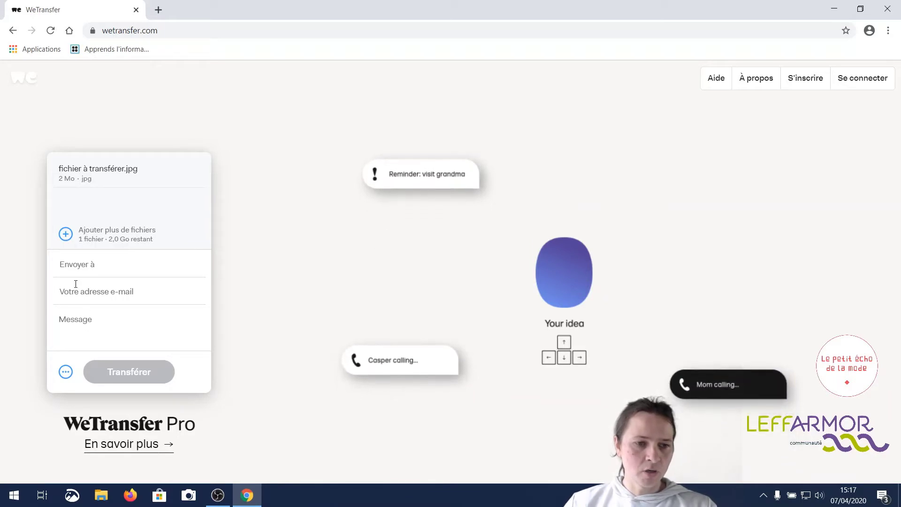
# Set the transfer delivery option to 'Obtenir un lien de transfert'.
pyautogui.click(97, 291)
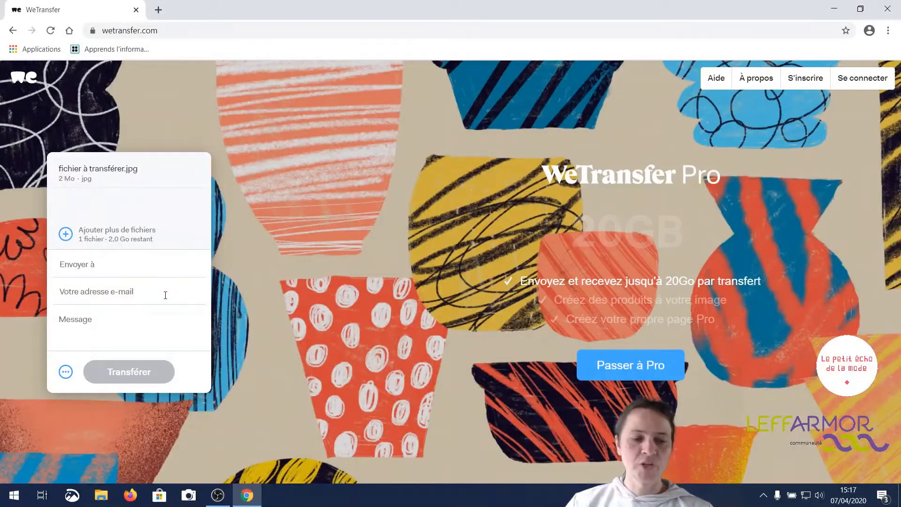
pyautogui.click(67, 373)
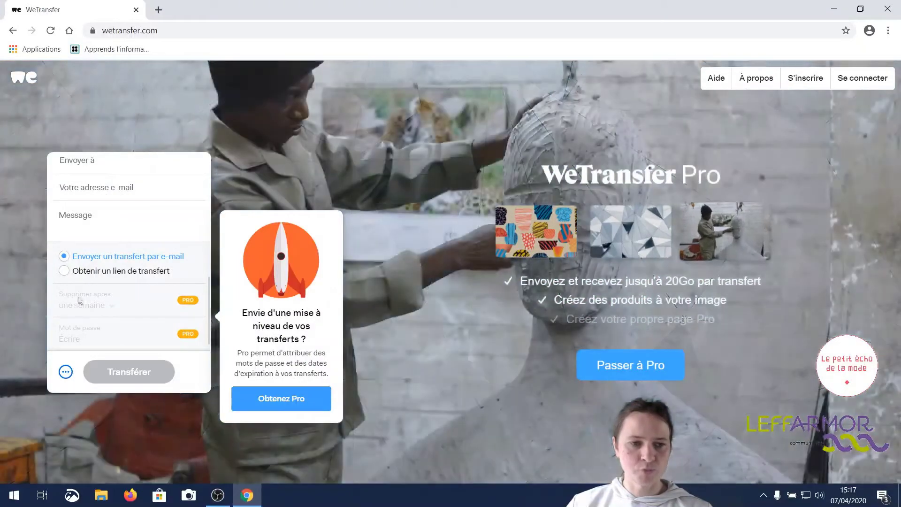
pyautogui.moveTo(66, 268)
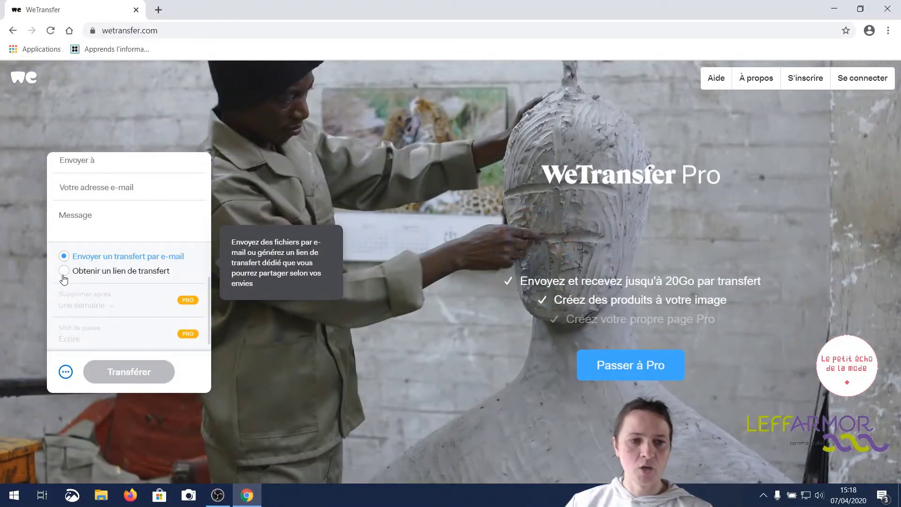
pyautogui.click(64, 272)
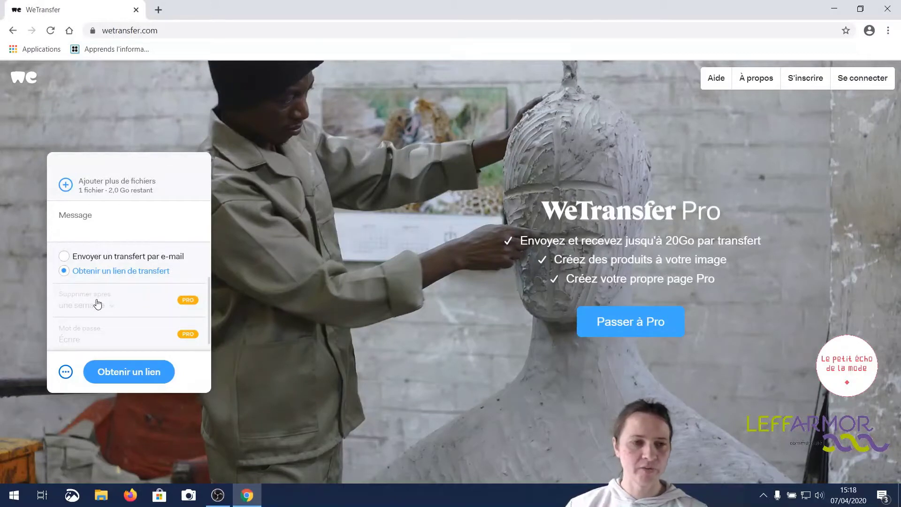
pyautogui.click(76, 261)
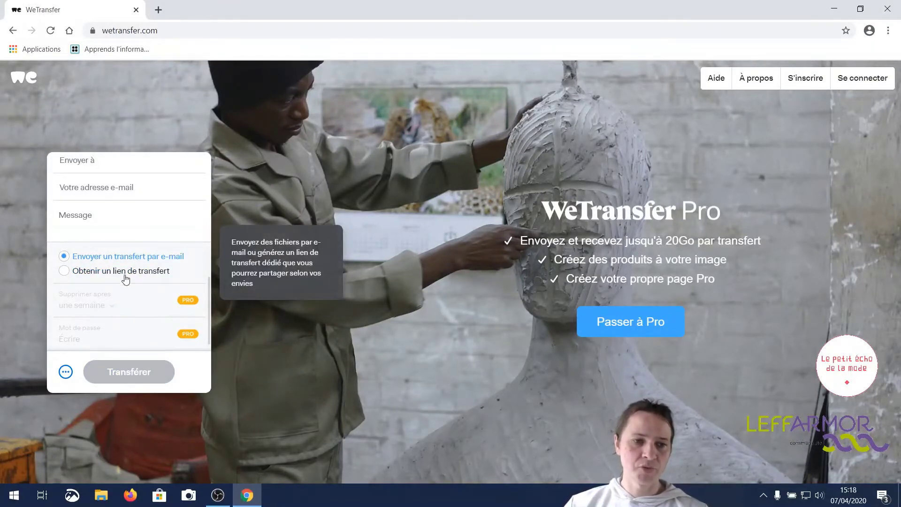
pyautogui.scroll(3, 110, 244)
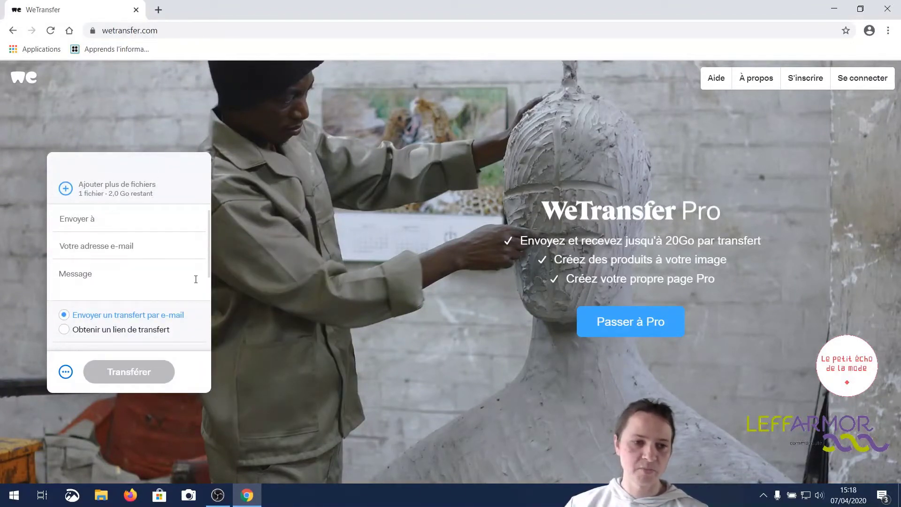
pyautogui.click(68, 332)
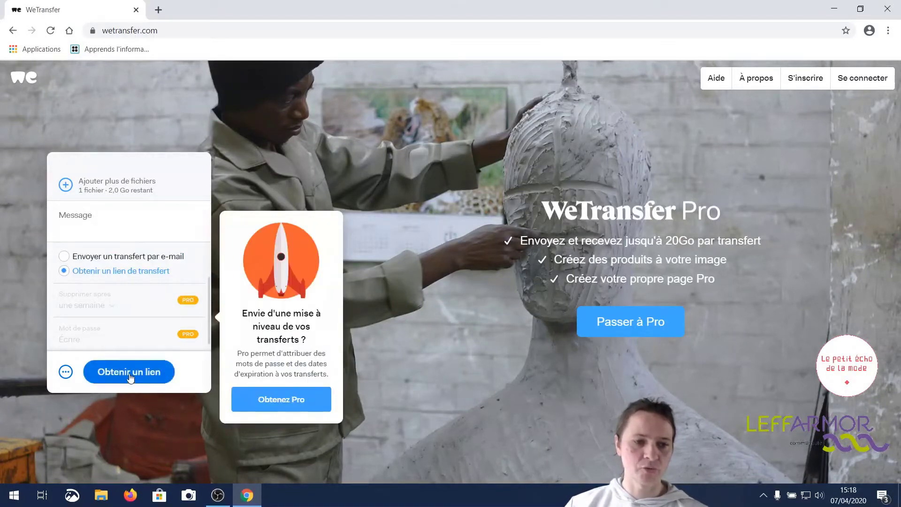
# Upload the image with Obtenir un lien until its download link is ready.
pyautogui.click(96, 371)
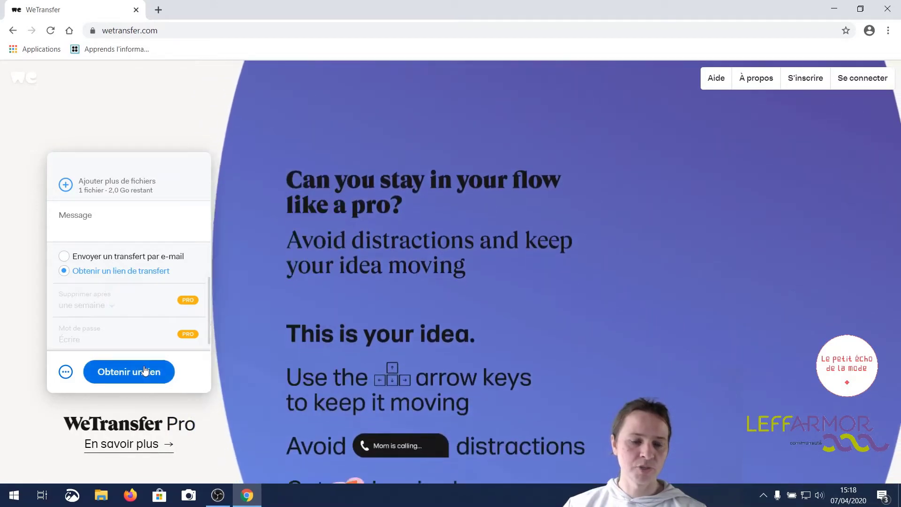
pyautogui.click(146, 372)
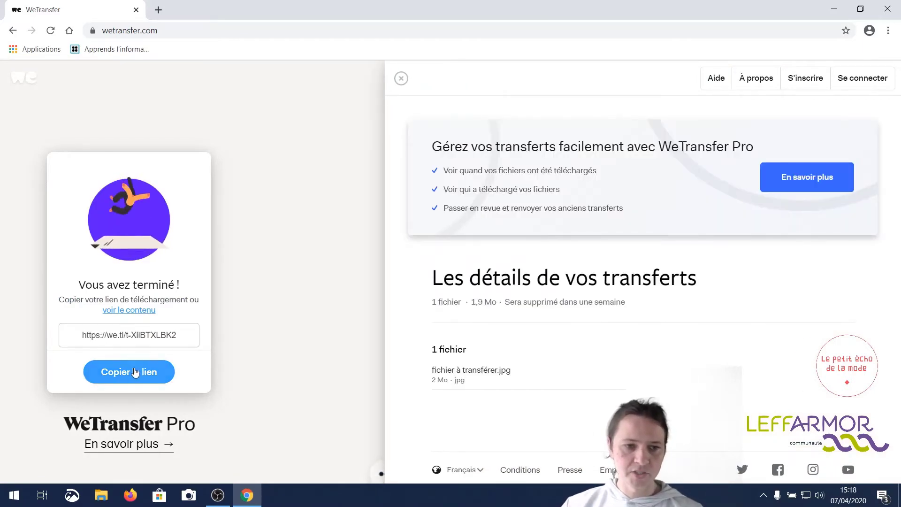
# Copy the WeTransfer download link and open laposte.fr in a new tab.
pyautogui.click(135, 372)
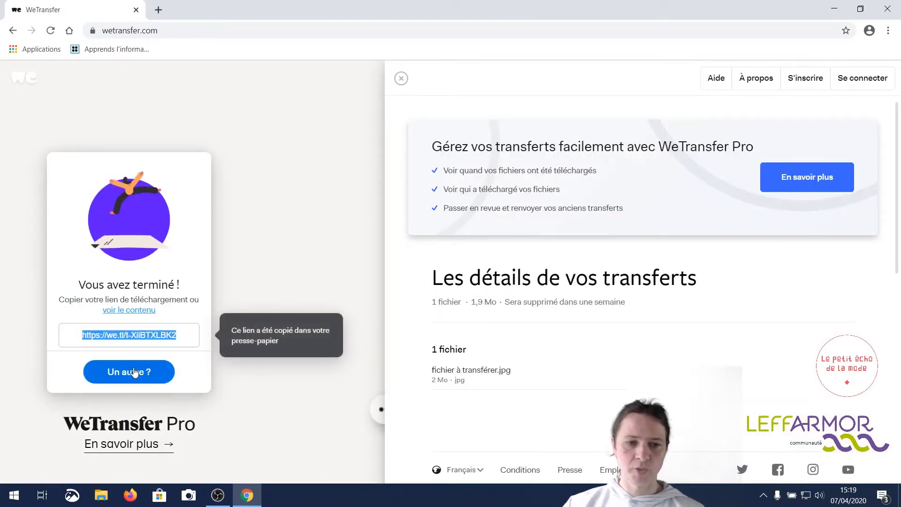
pyautogui.click(159, 10)
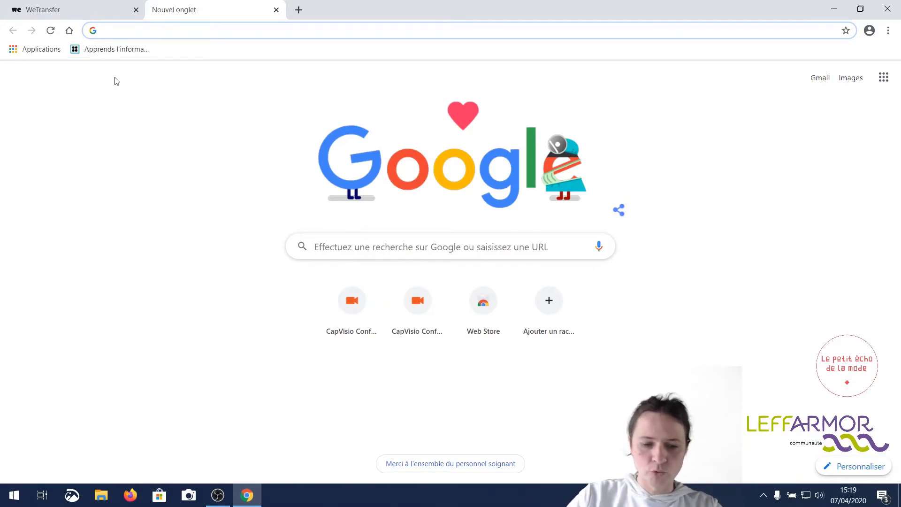
pyautogui.write('laposte.fr')
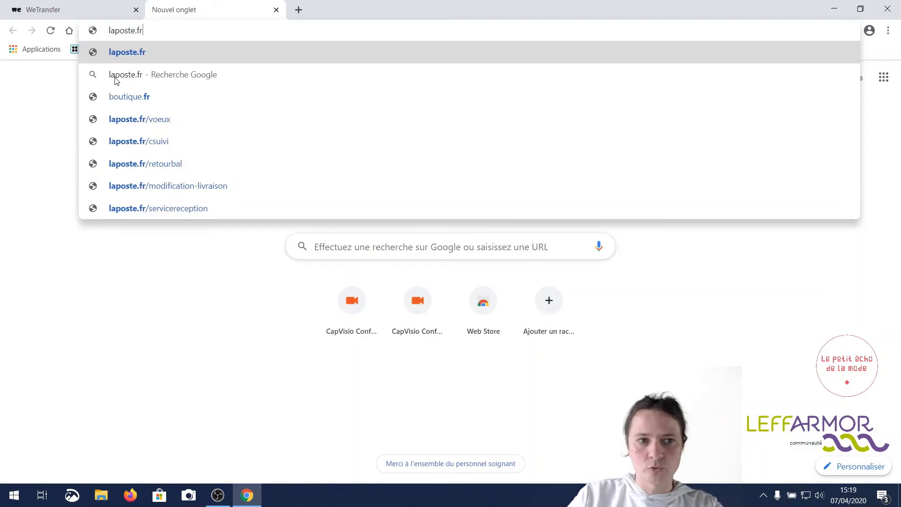
pyautogui.press('Return')
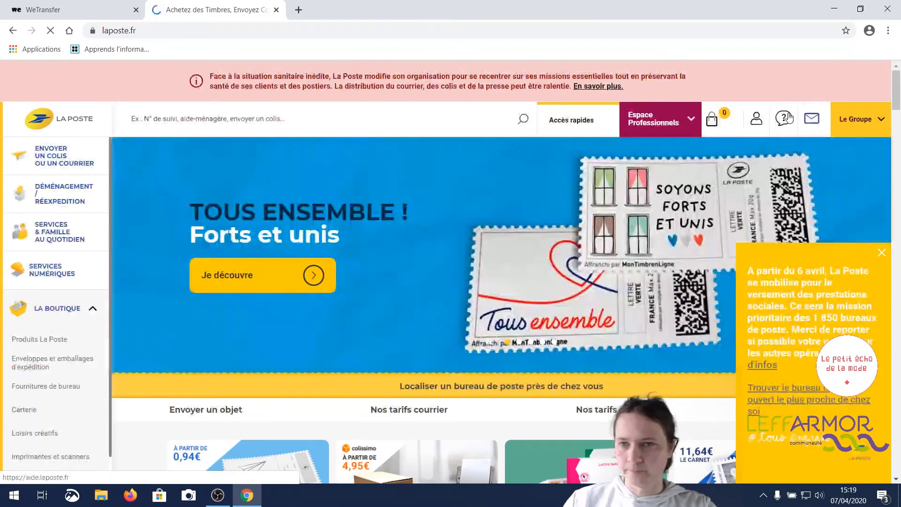
# Sign in to La Poste webmail with the account e-mail and password, then start a new e-mail.
pyautogui.click(817, 122)
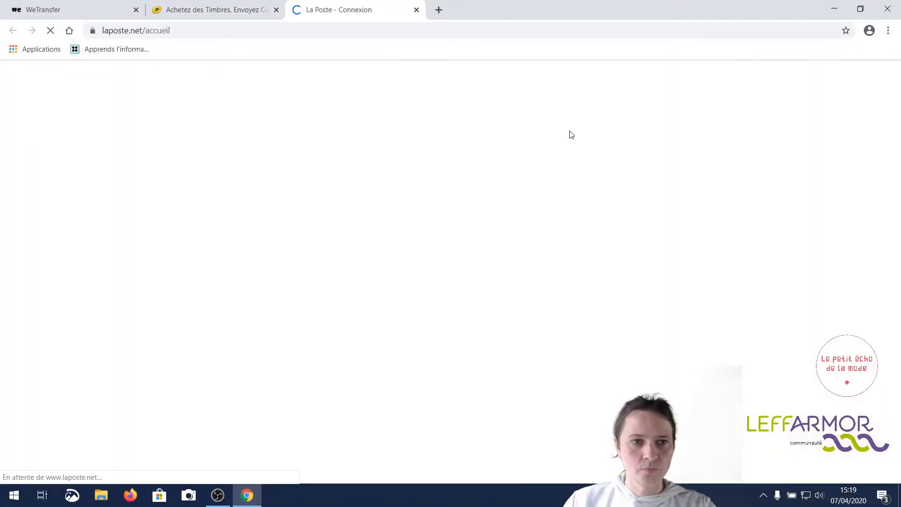
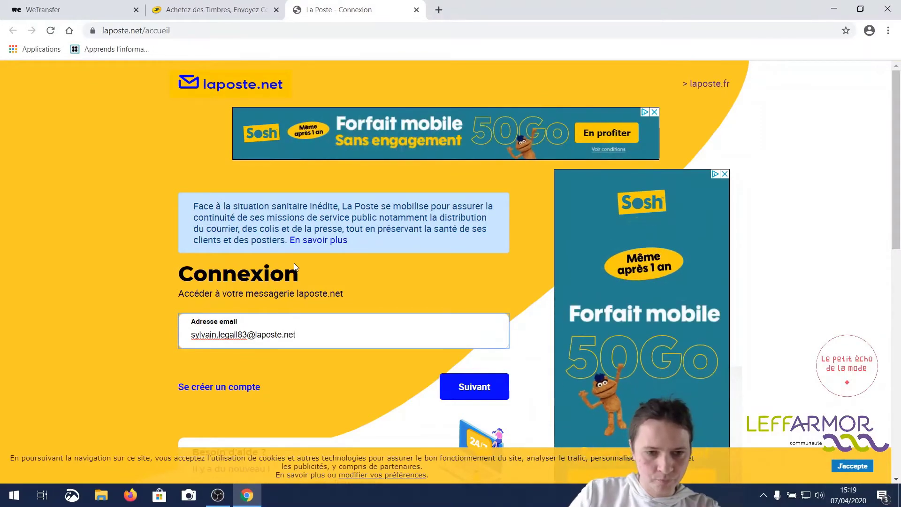
pyautogui.click(475, 384)
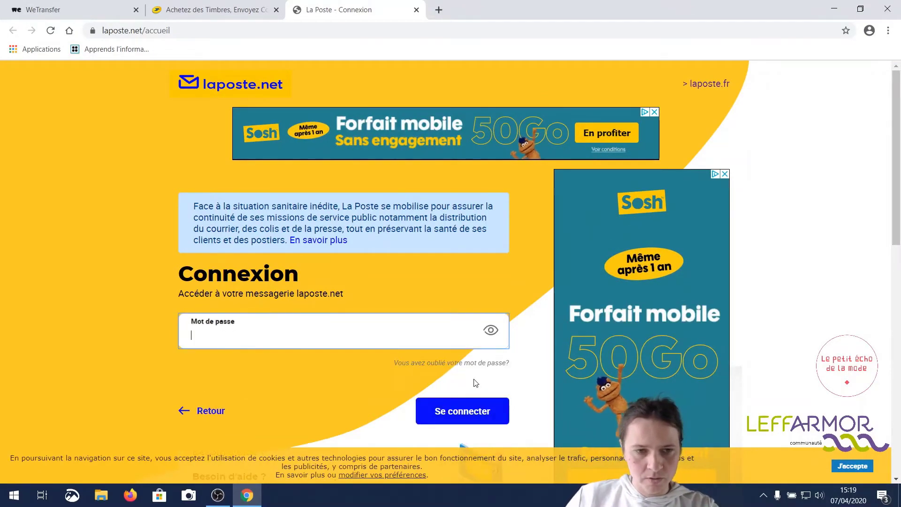
pyautogui.write('••••')
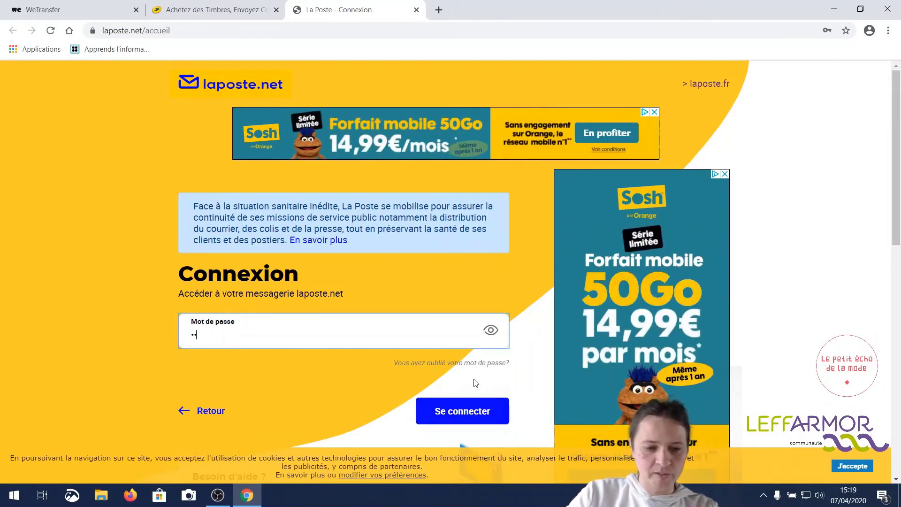
pyautogui.write('•••')
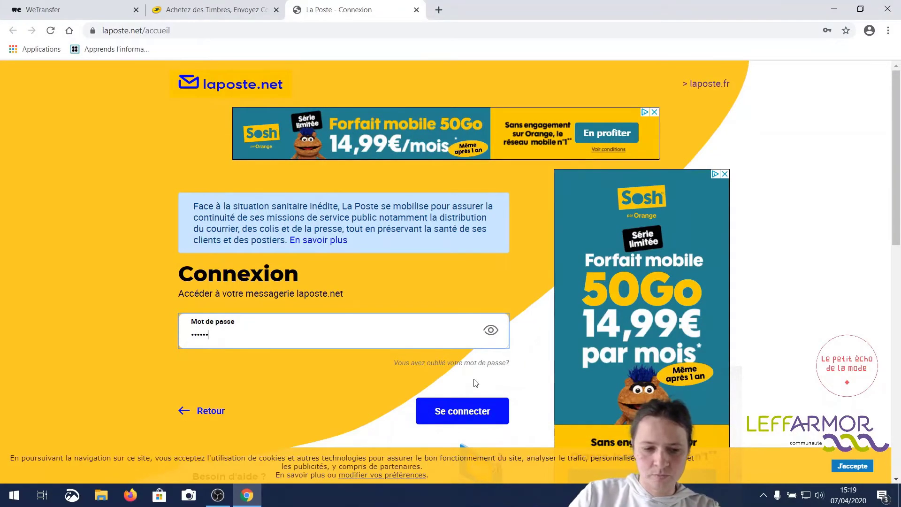
pyautogui.press('Return')
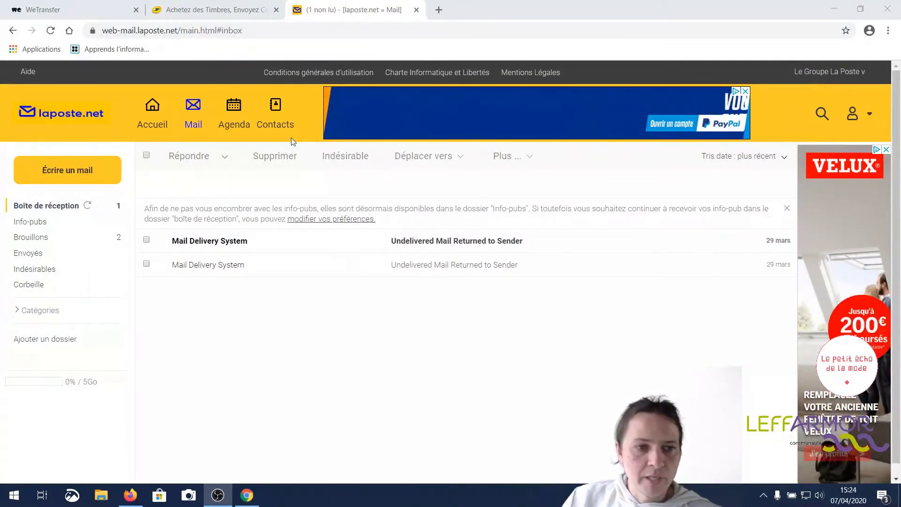
pyautogui.click(80, 169)
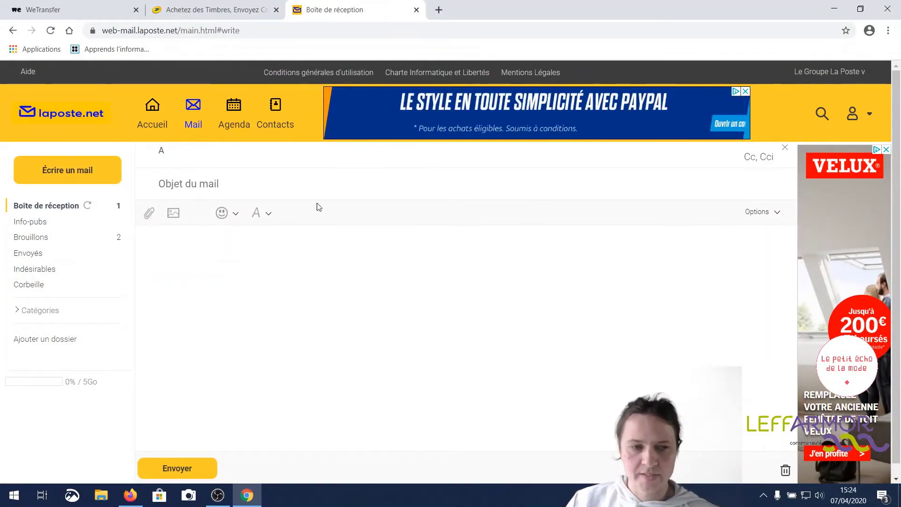
# Paste the copied we.tl download link into the message body.
pyautogui.click(246, 257)
pyautogui.hotkey('ctrl', 'v')
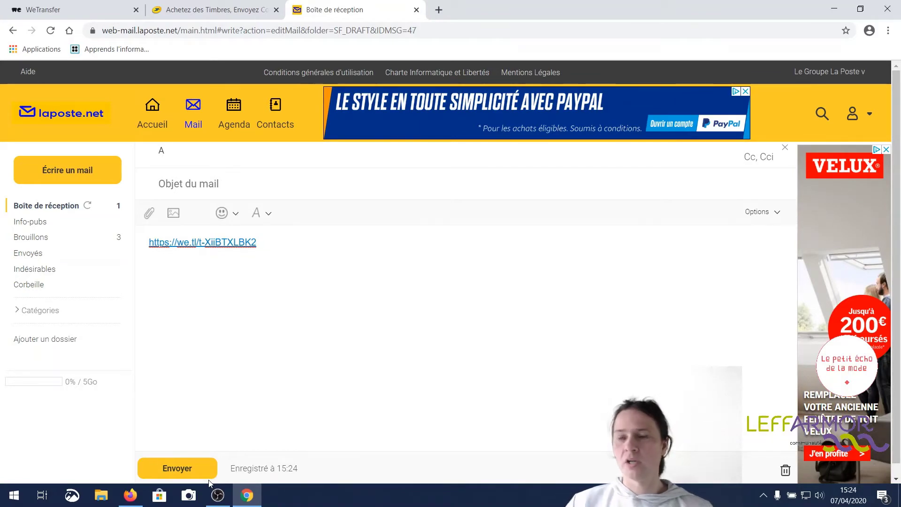
# Start another WeTransfer transfer set to 'Envoyer un transfert par e-mail' and close the webmail tab.
pyautogui.click(91, 9)
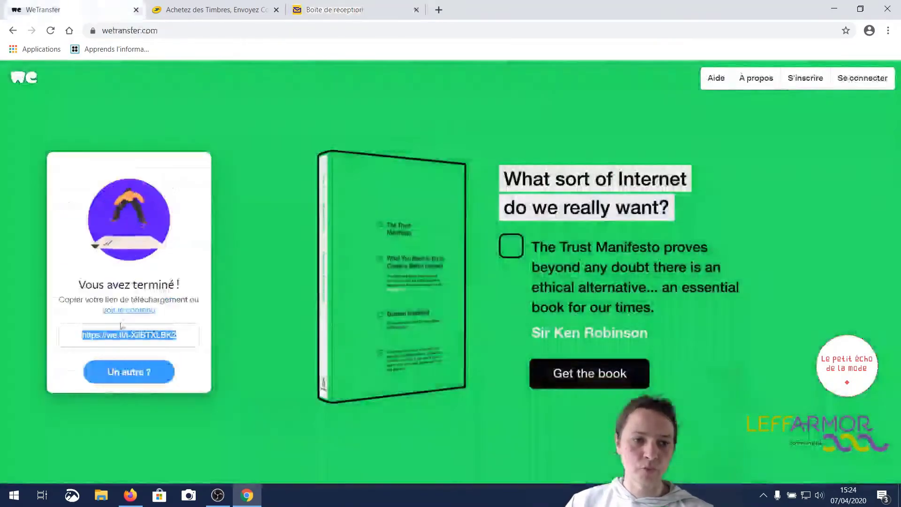
pyautogui.click(132, 378)
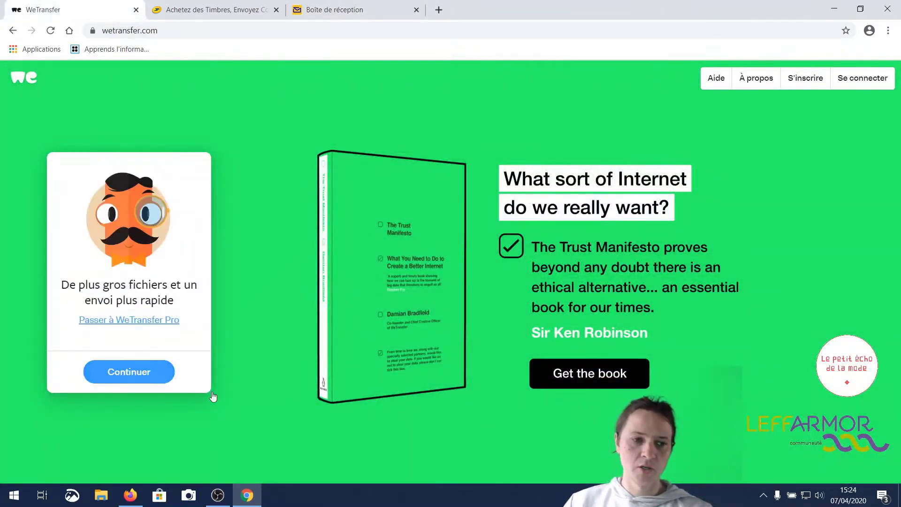
pyautogui.click(149, 373)
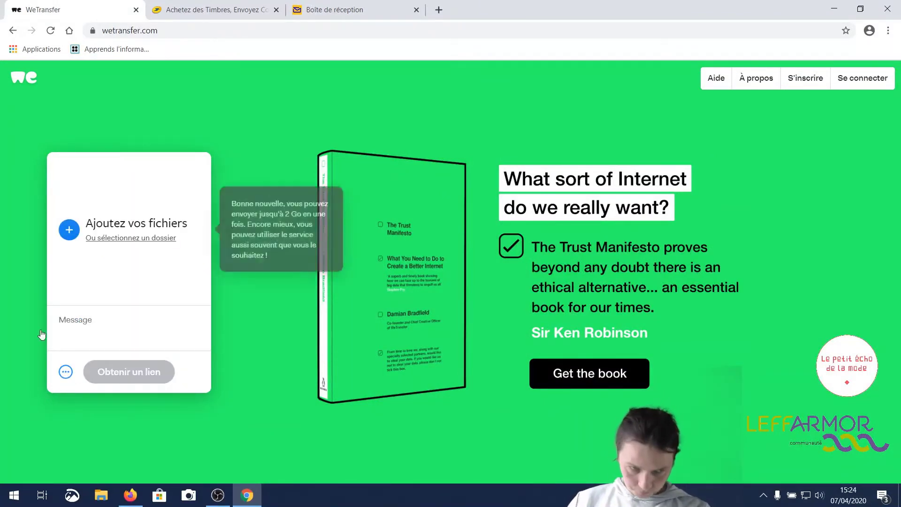
pyautogui.click(66, 373)
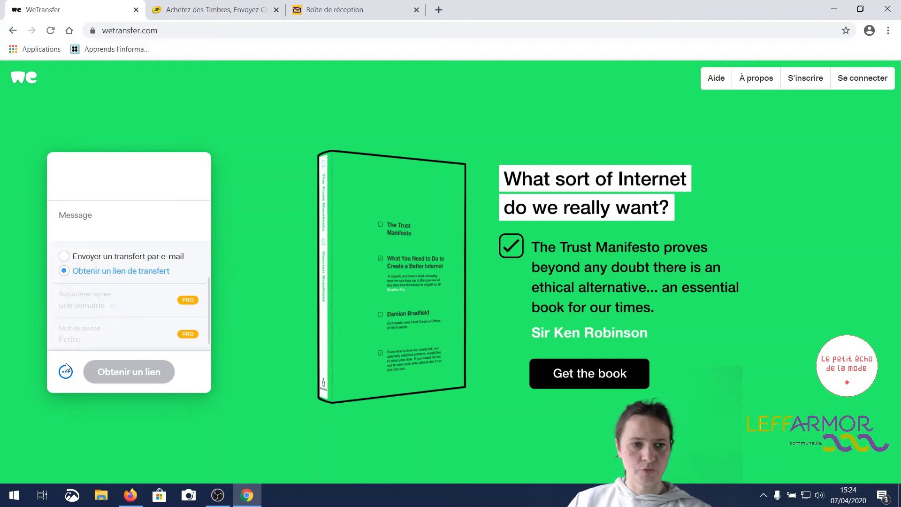
pyautogui.click(78, 260)
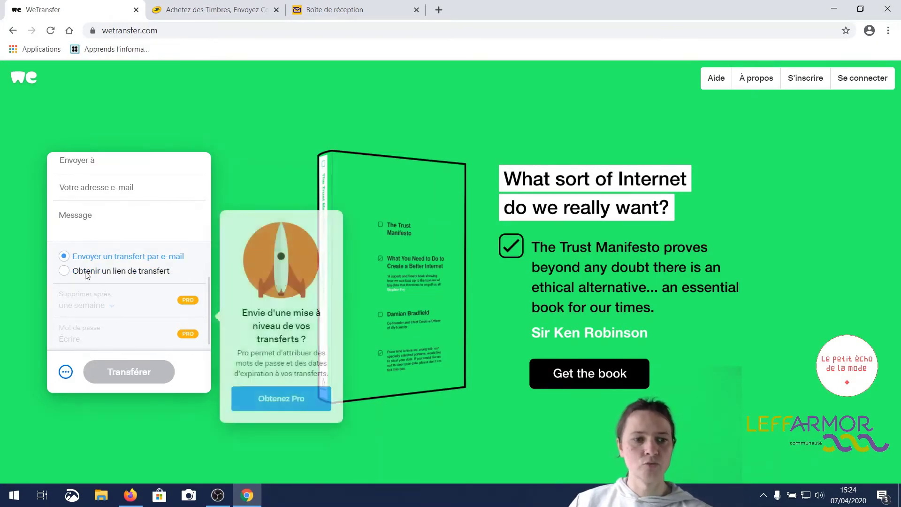
pyautogui.moveTo(85, 291)
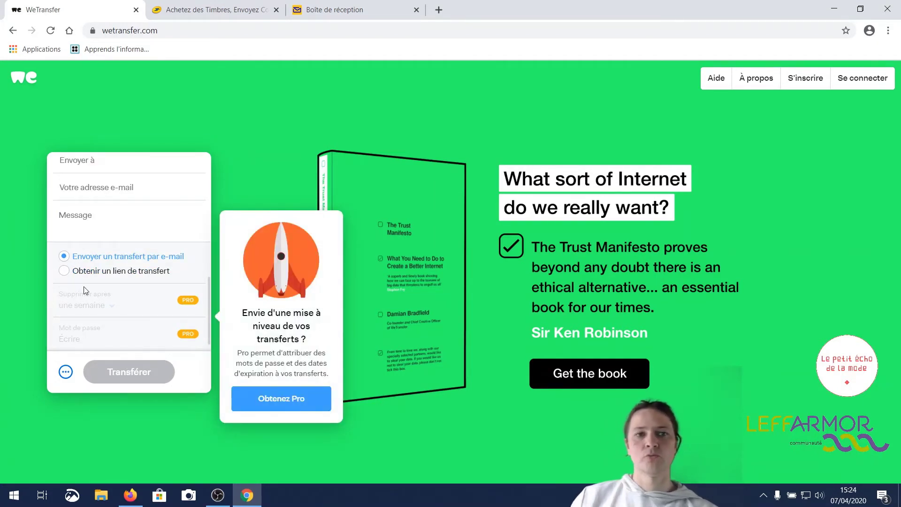
pyautogui.click(416, 10)
# Confirm leaving the webmail and close the La Poste tab.
pyautogui.press('Return')
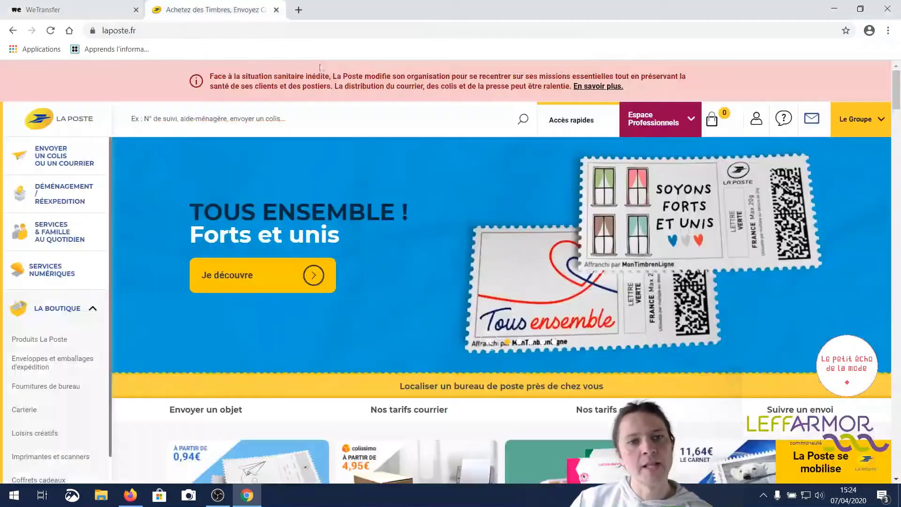
pyautogui.click(276, 10)
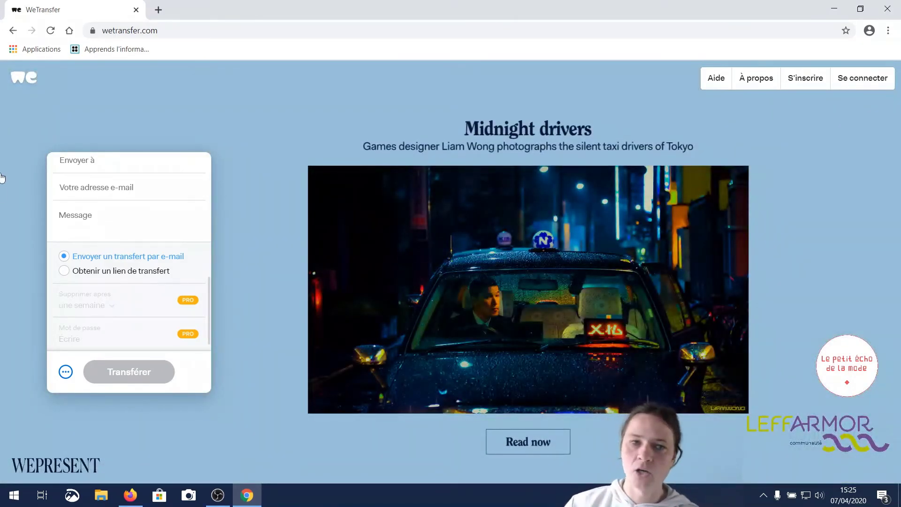
# Search Google for 'framadrop' and open the Framadrop COVID19 site at covid19.framadrop.org.
pyautogui.click(69, 31)
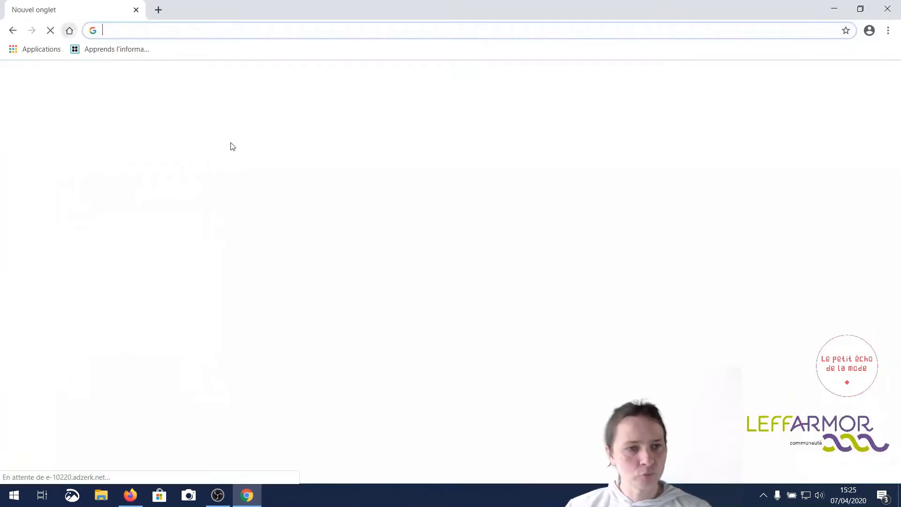
pyautogui.click(338, 255)
pyautogui.write('f')
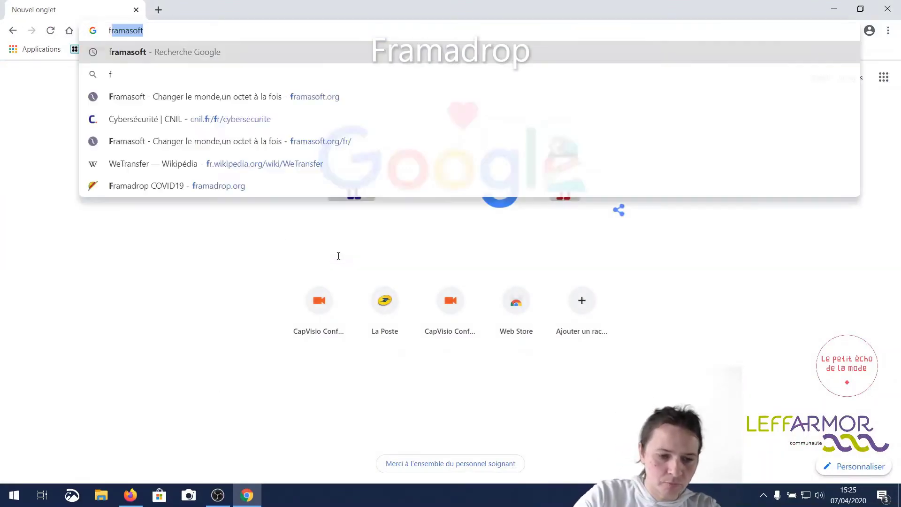
pyautogui.write('ramadrop')
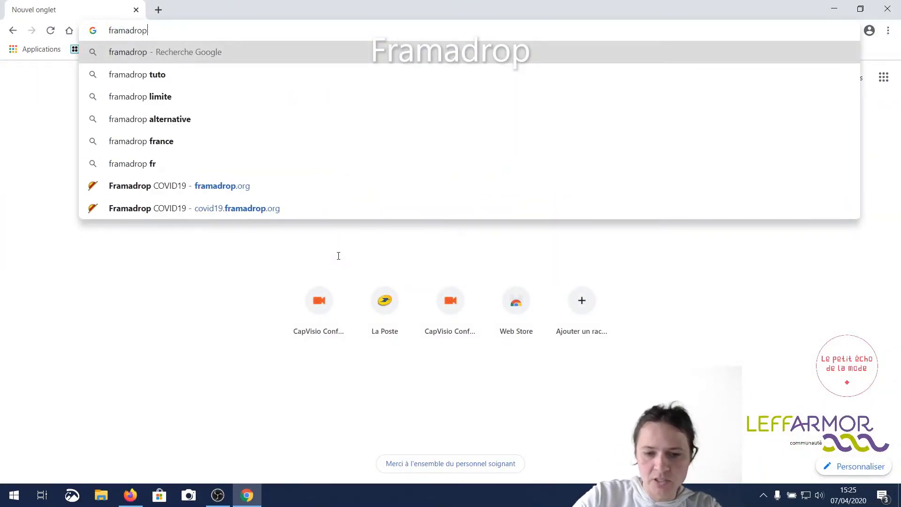
pyautogui.press('Return')
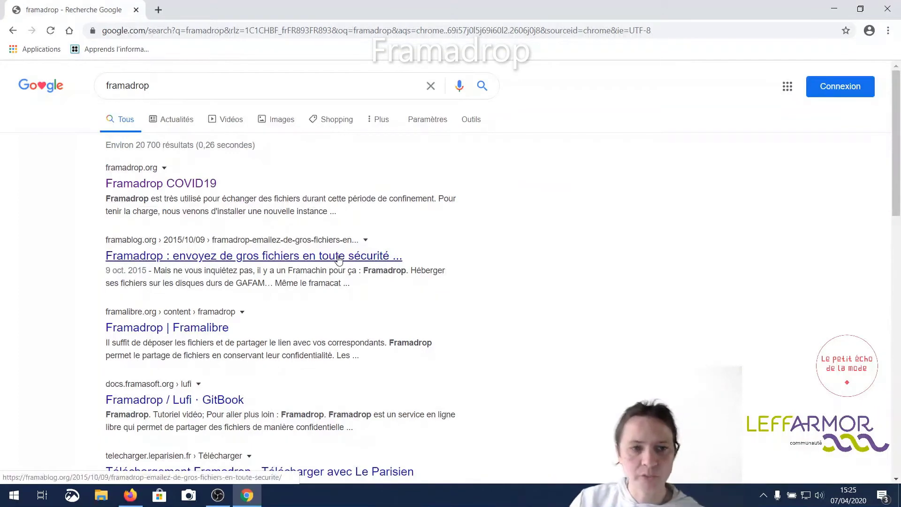
pyautogui.click(187, 184)
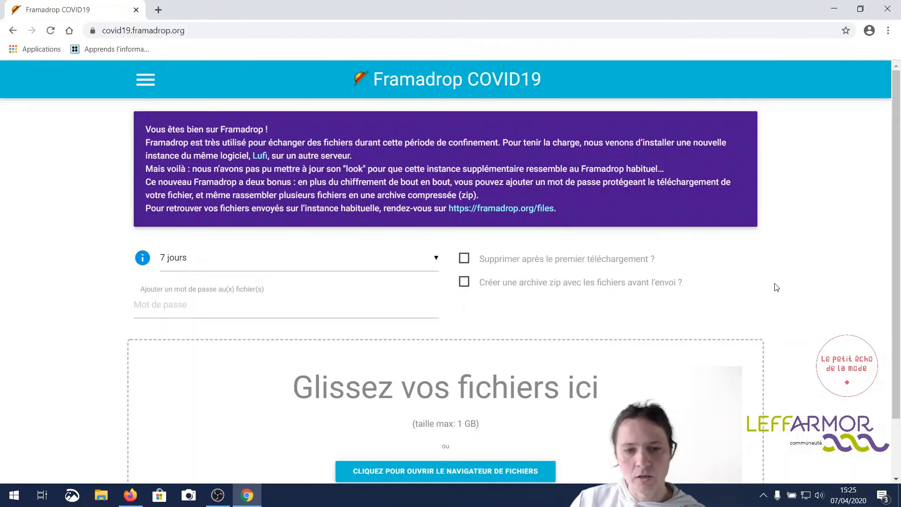
pyautogui.click(436, 265)
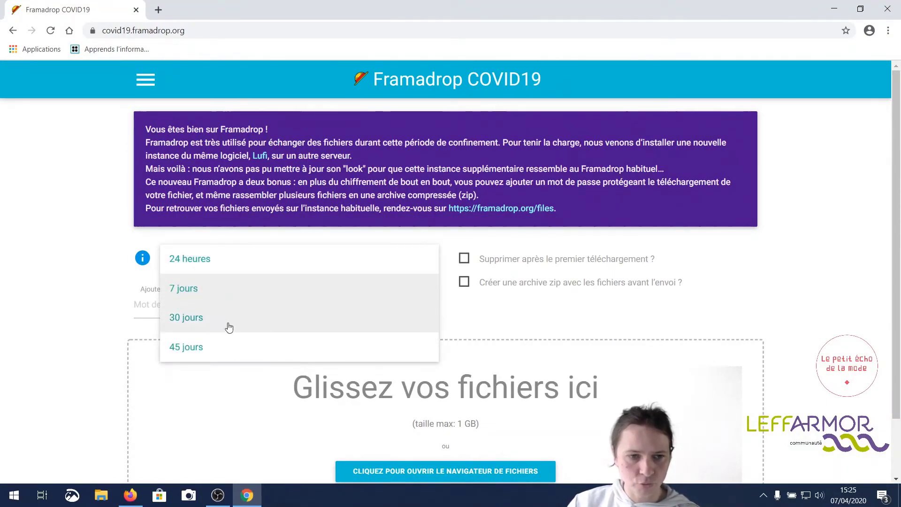
pyautogui.click(756, 315)
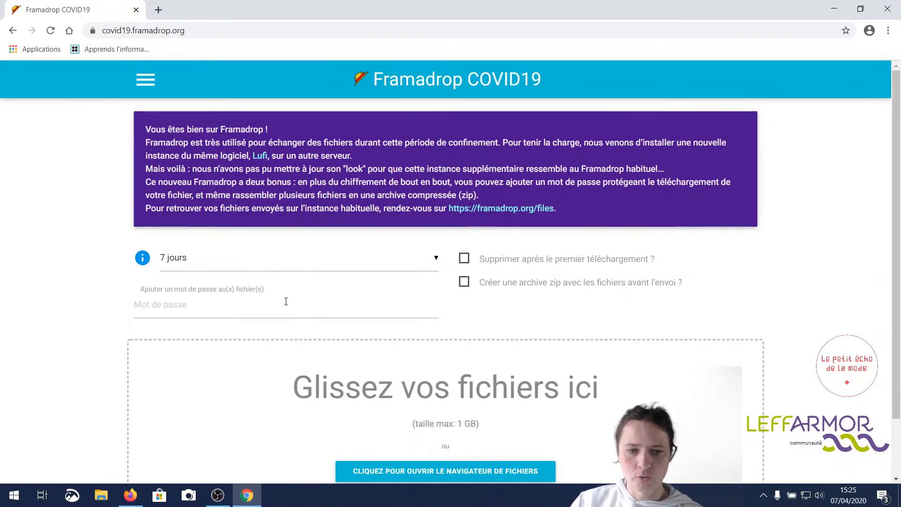
pyautogui.scroll(-1, 285, 301)
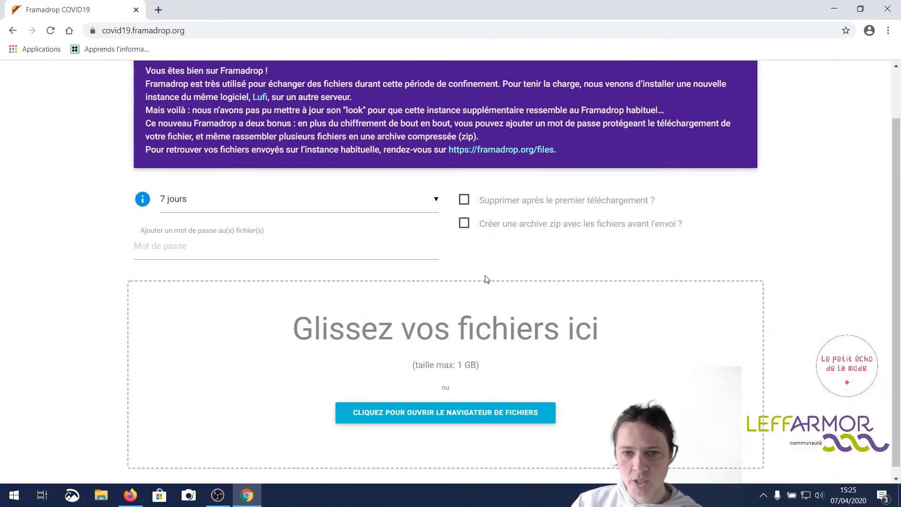
pyautogui.scroll(-1, 674, 267)
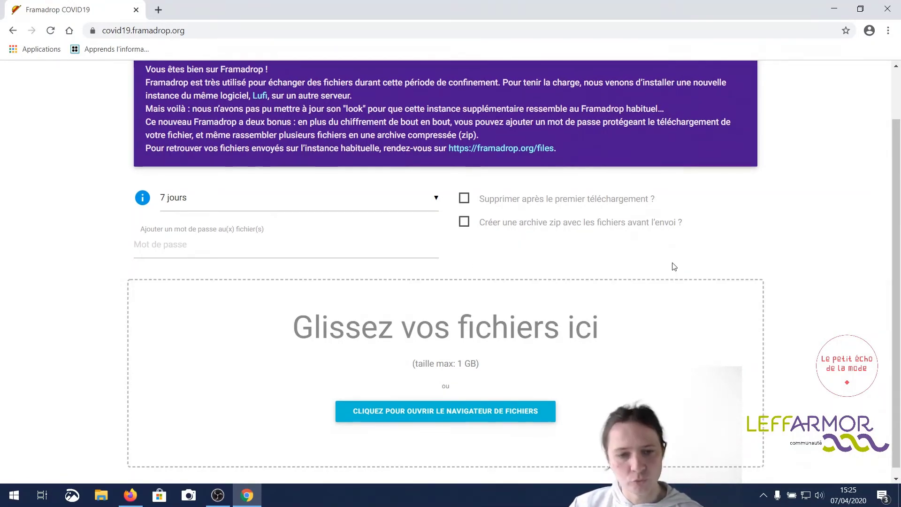
pyautogui.scroll(-1, 674, 267)
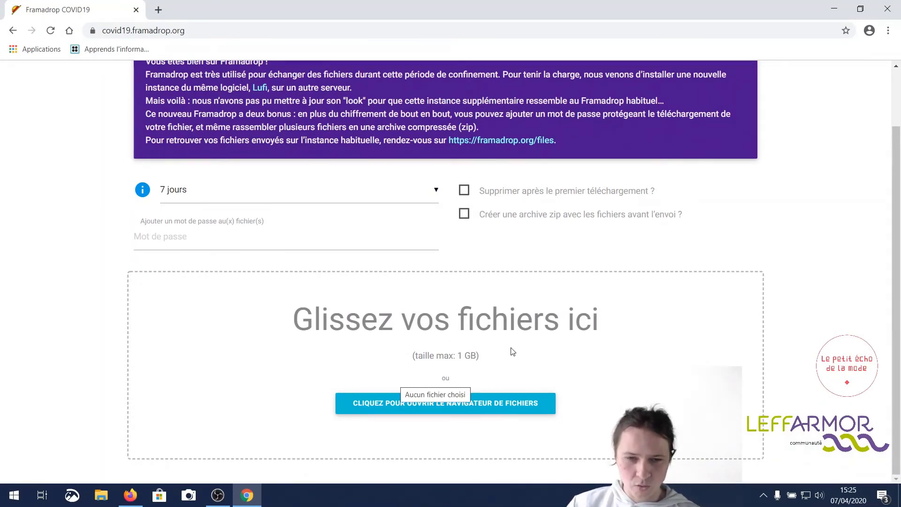
pyautogui.click(435, 192)
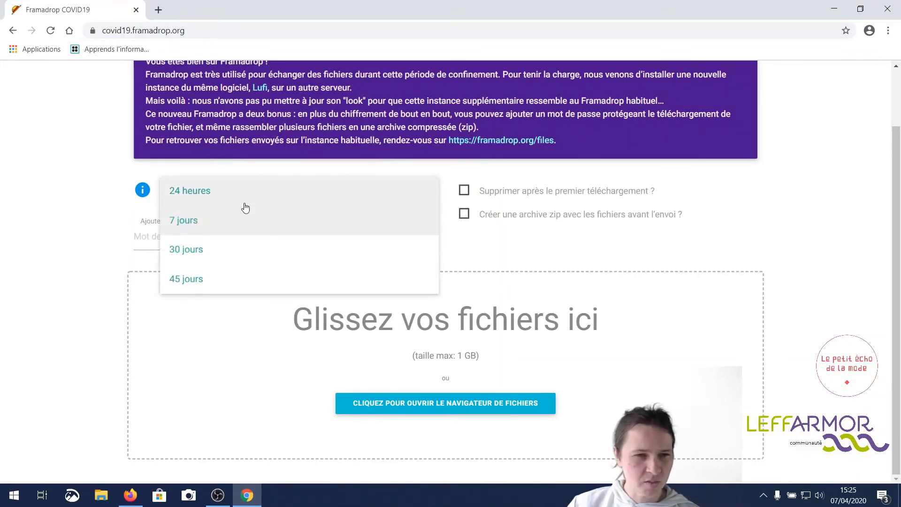
pyautogui.click(214, 194)
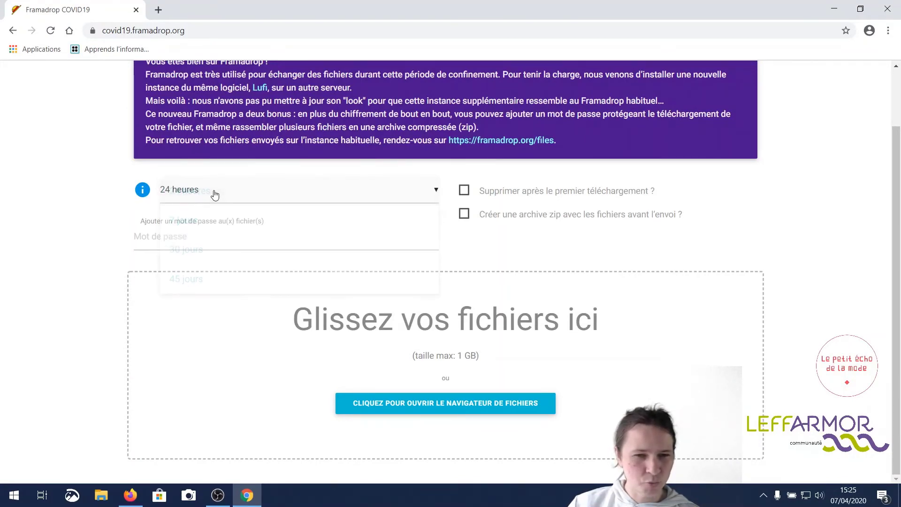
pyautogui.click(436, 189)
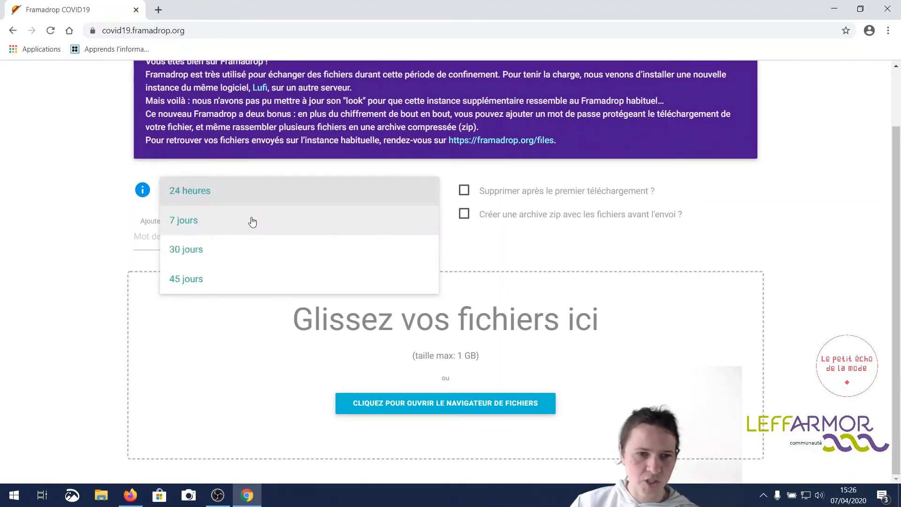
pyautogui.click(251, 220)
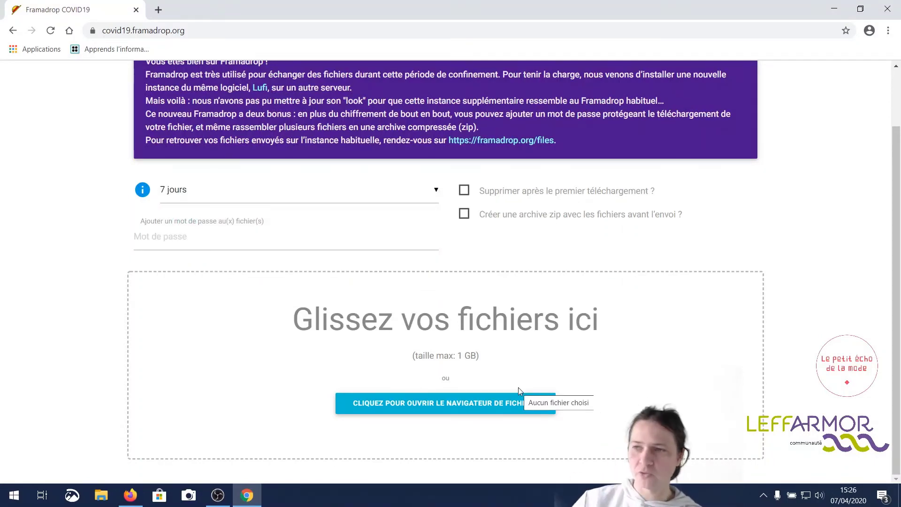
# Upload 'fichier à transférer.jpg' (1.9 MB) from Images, expiring mardi 14 avril 2020 15:26.
pyautogui.click(427, 404)
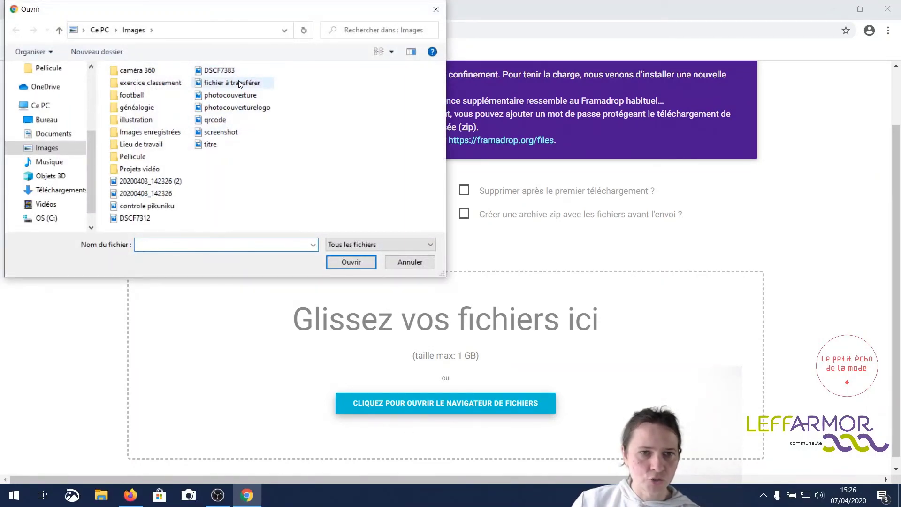
pyautogui.click(232, 82)
pyautogui.click(351, 261)
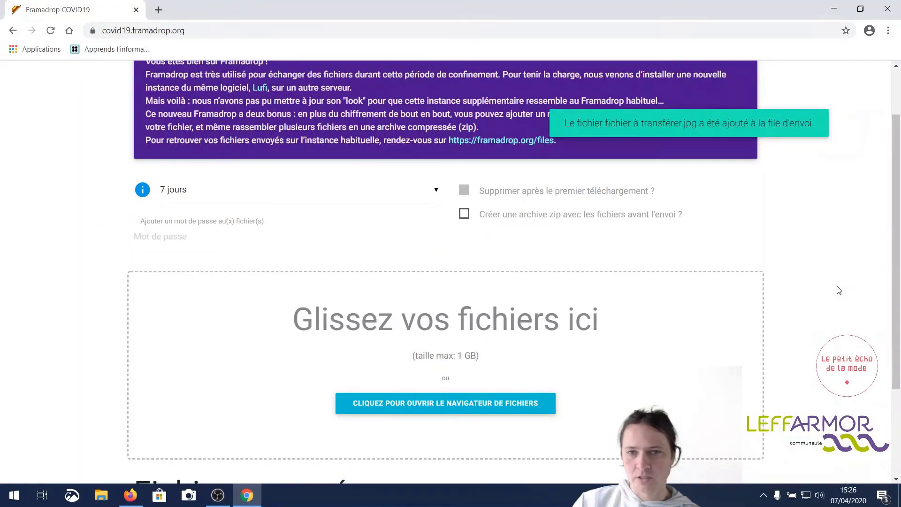
pyautogui.scroll(-1, 839, 291)
pyautogui.scroll(-2, 837, 290)
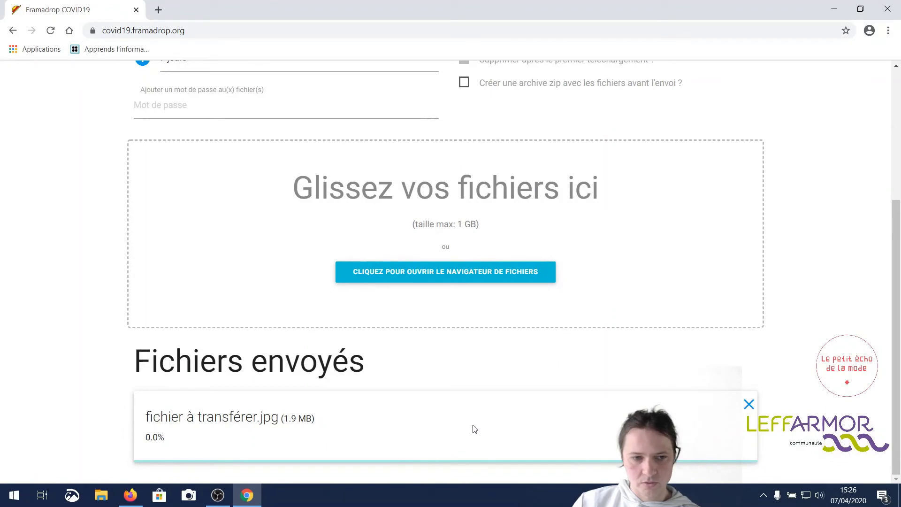
pyautogui.scroll(4, 474, 428)
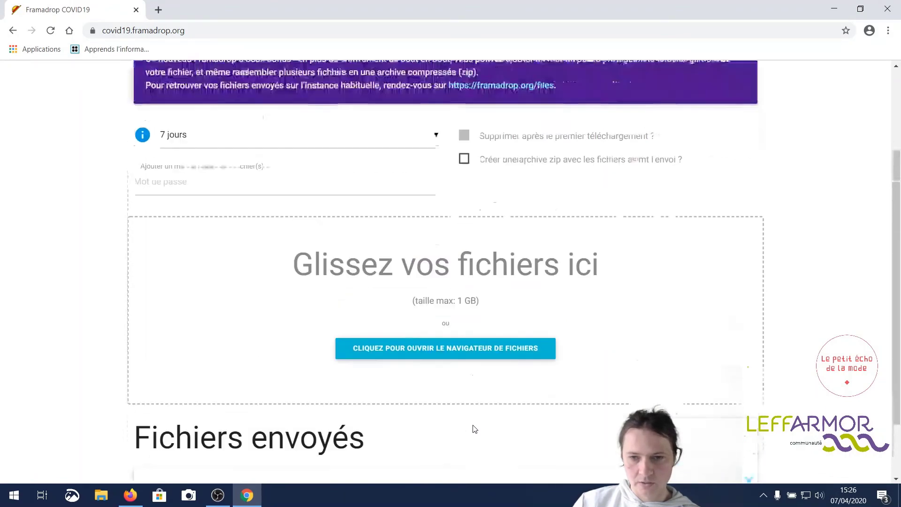
pyautogui.scroll(-3, 474, 428)
pyautogui.scroll(3, 474, 428)
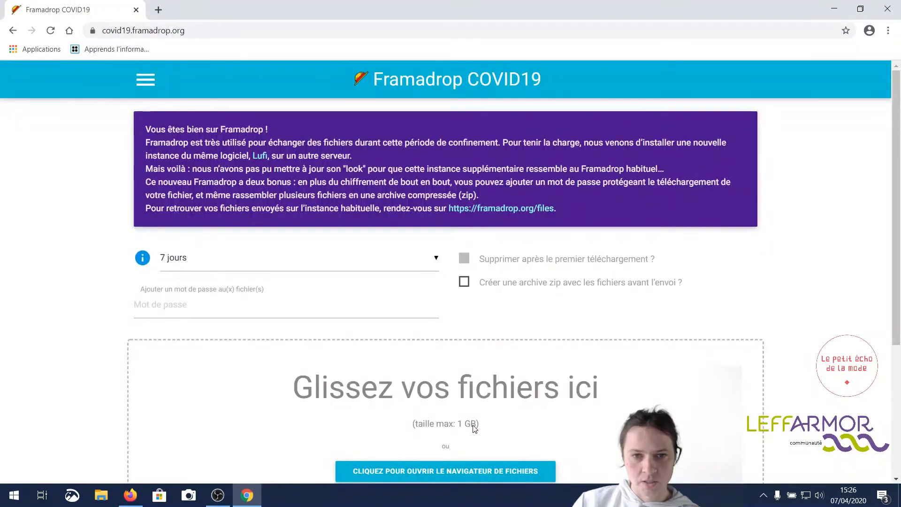
pyautogui.scroll(-4, 235, 388)
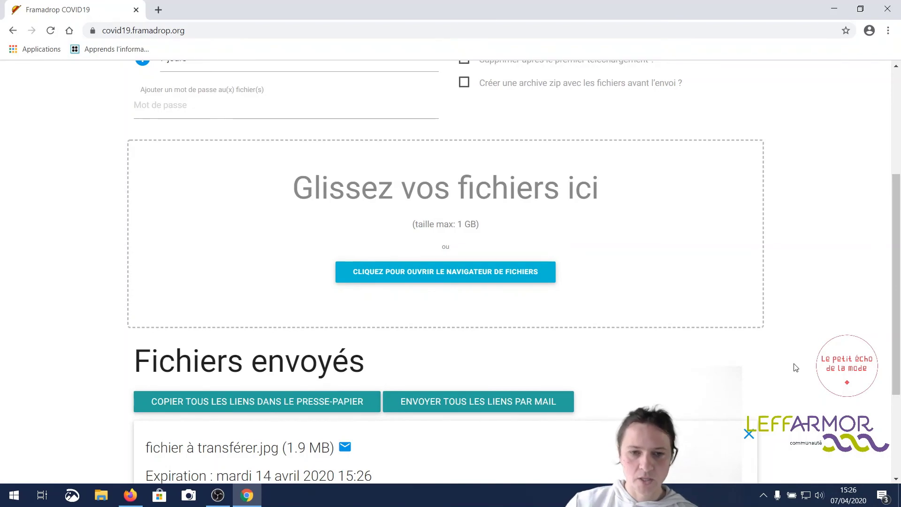
# Under Fichiers envoyés, choose 'Envoyer tous les liens par mail' to e-mail the links.
pyautogui.scroll(-3, 750, 361)
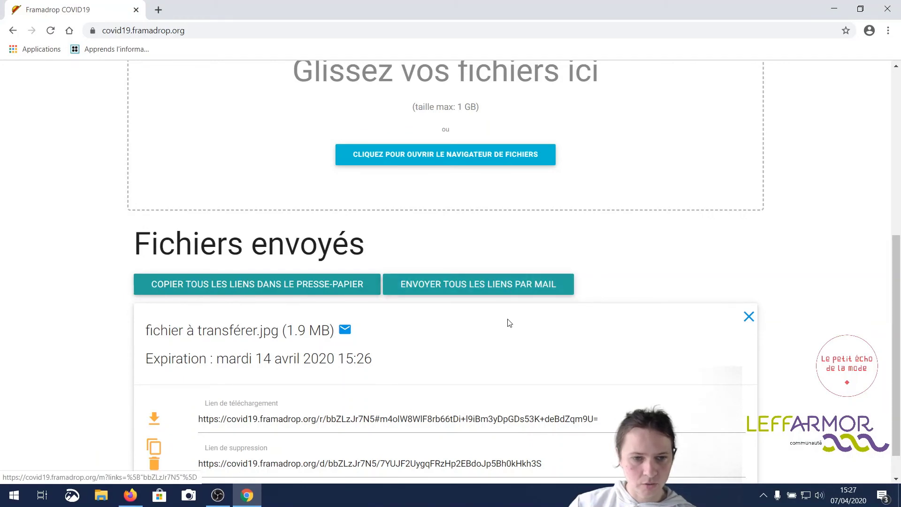
pyautogui.scroll(-1, 510, 323)
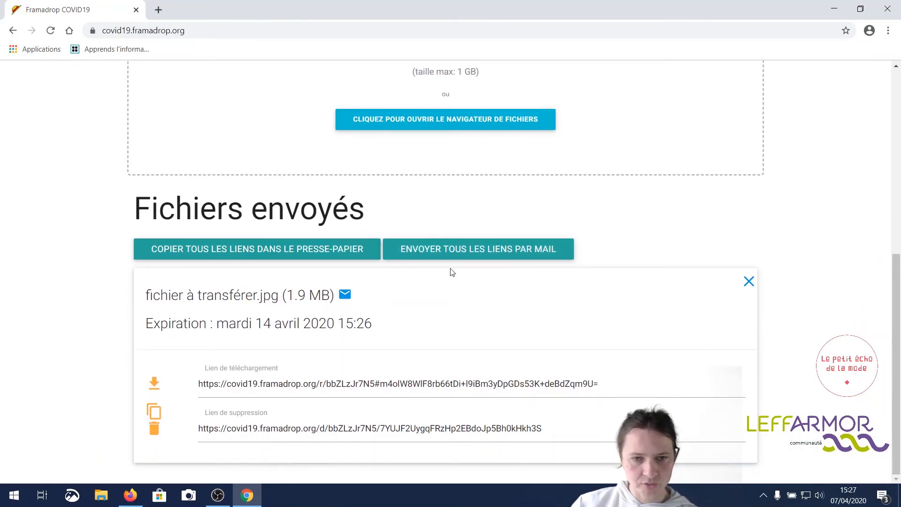
pyautogui.click(465, 252)
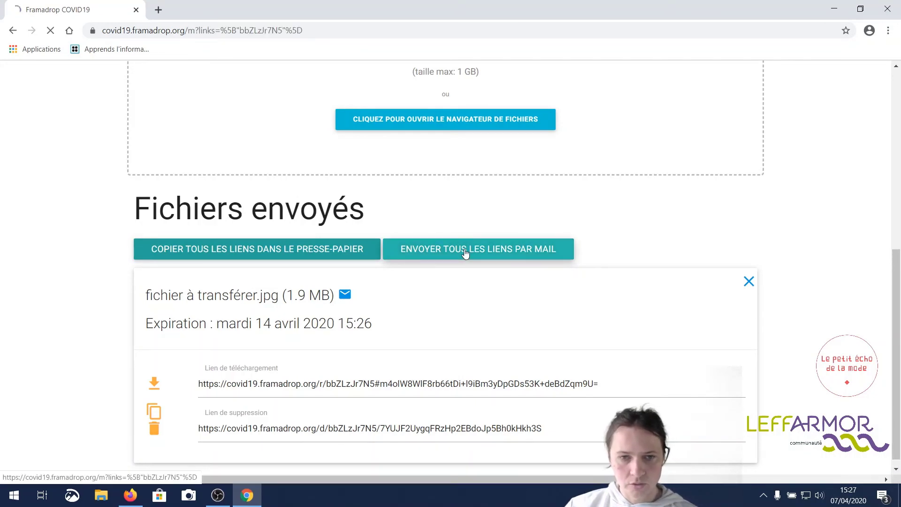